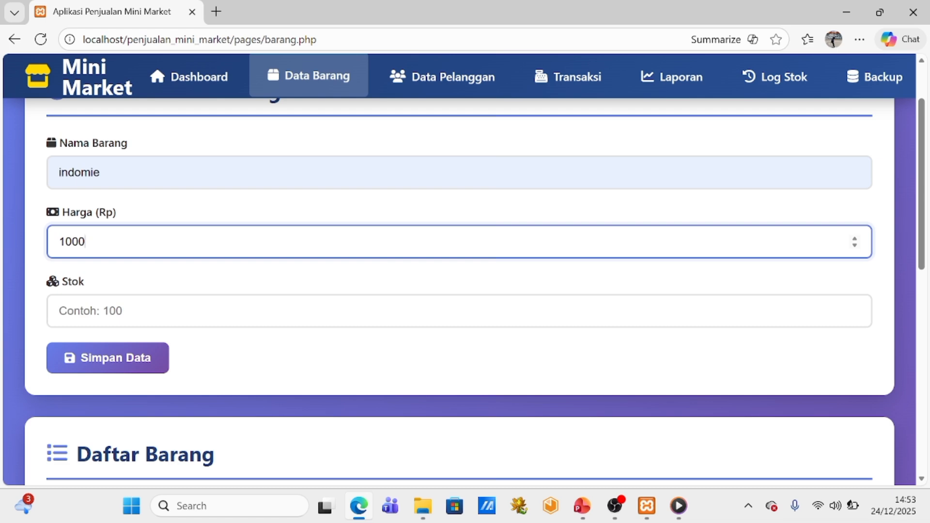
Step: Set the indomie item's price to Rp 10000 and its stock to 10, and save the item
{"action": "type", "text": "0"}
{"action": "left_click", "coordinate": [130, 310]}
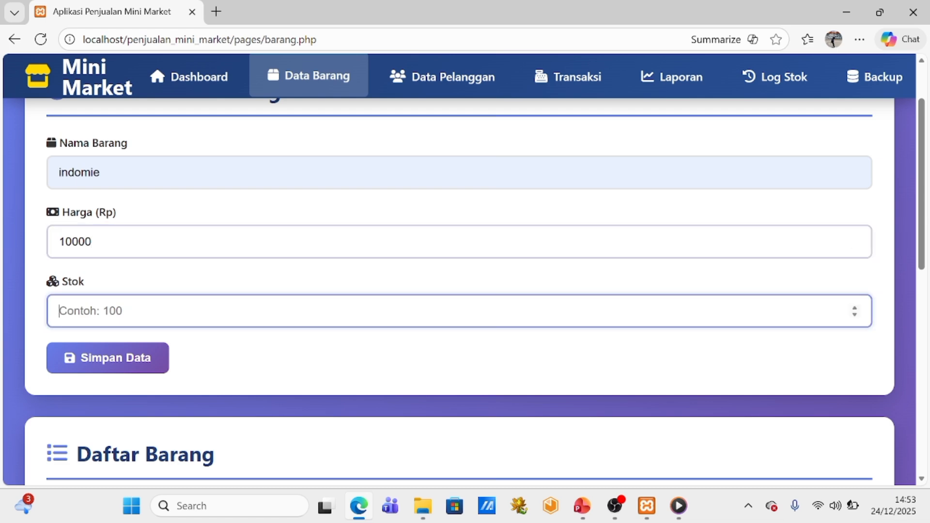
{"action": "type", "text": "10"}
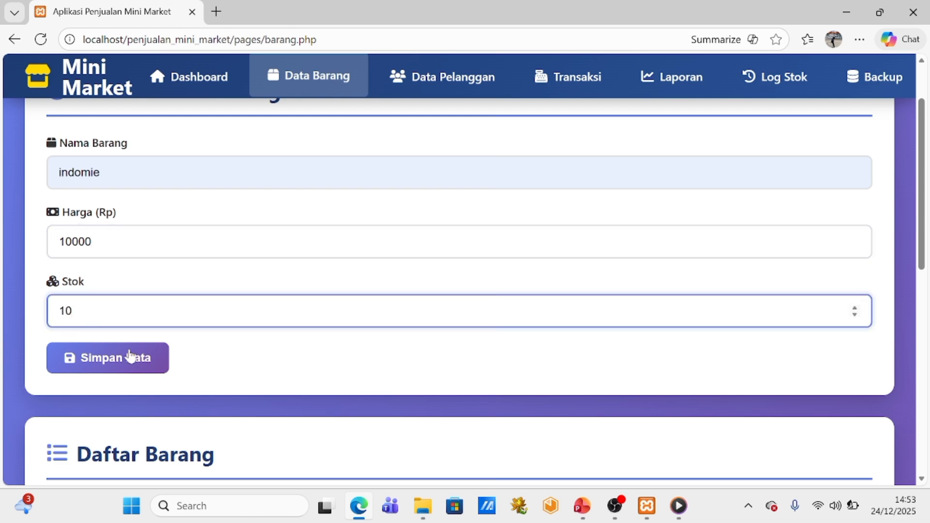
{"action": "left_click", "coordinate": [130, 357]}
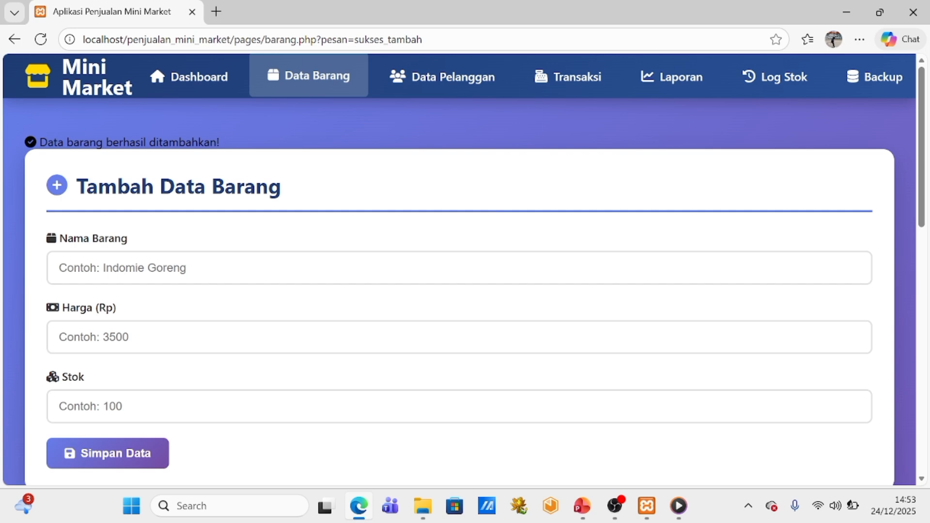
Step: Search the item list for "ind"
{"action": "scroll", "coordinate": [266, 262], "scroll_direction": "down", "scroll_amount": 10}
{"action": "scroll", "coordinate": [165, 299], "scroll_direction": "up", "scroll_amount": 2}
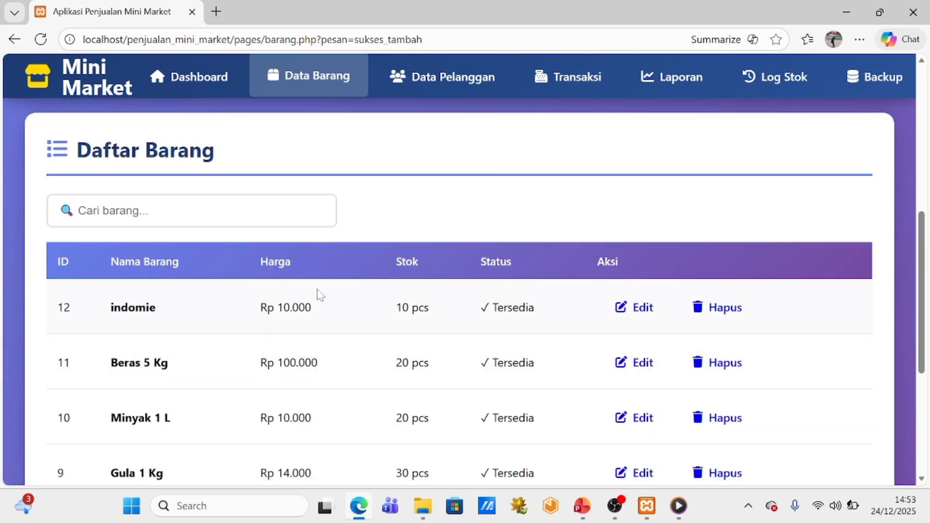
{"action": "left_click", "coordinate": [59, 211]}
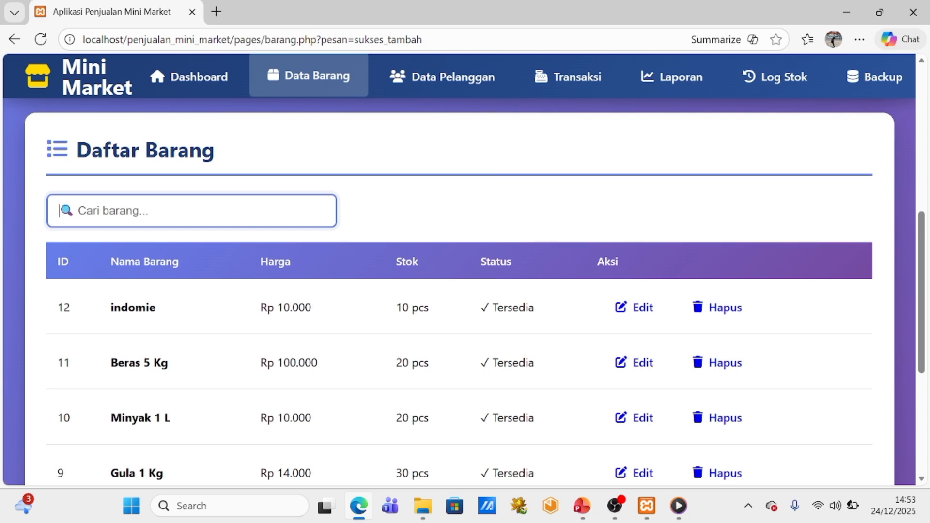
{"action": "type", "text": "i"}
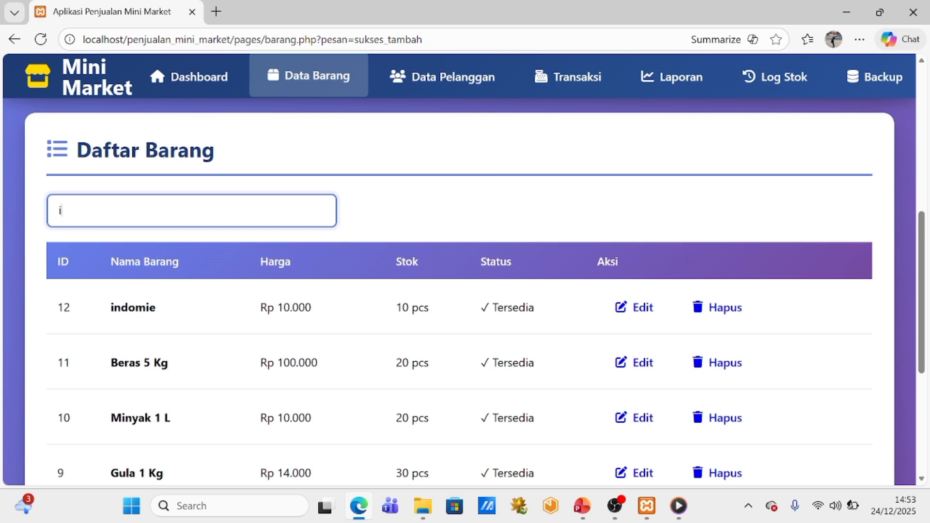
{"action": "type", "text": "nd"}
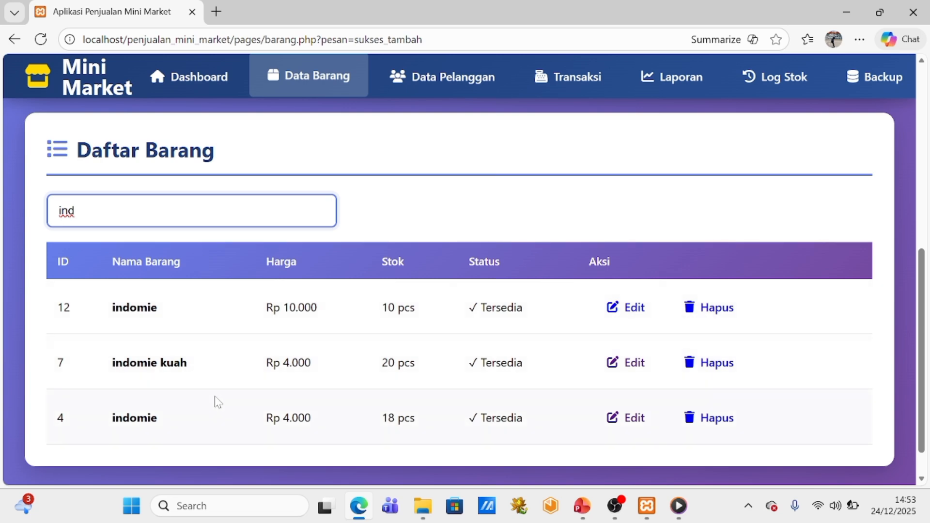
Step: Start a new customer record in the customer data and enter the customer's name and address
{"action": "left_click", "coordinate": [446, 66]}
{"action": "left_click", "coordinate": [314, 255]}
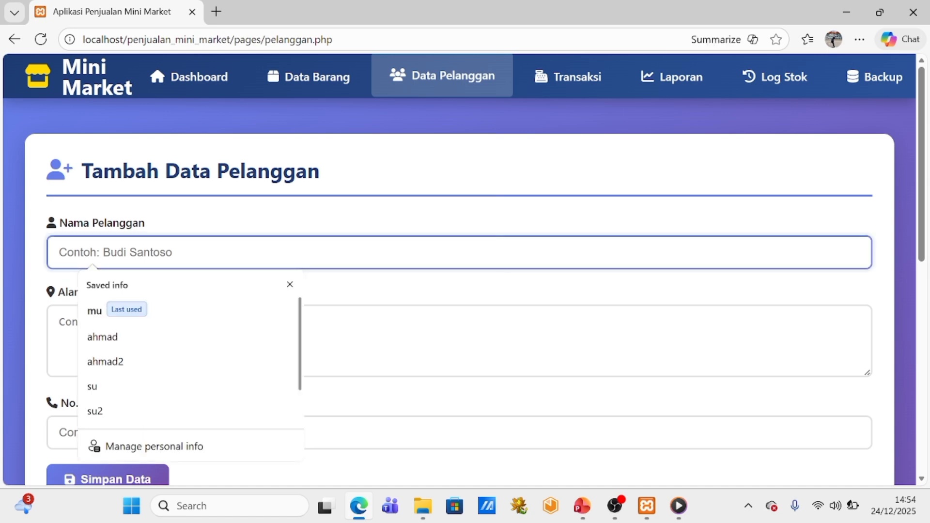
{"action": "type", "text": "budi"}
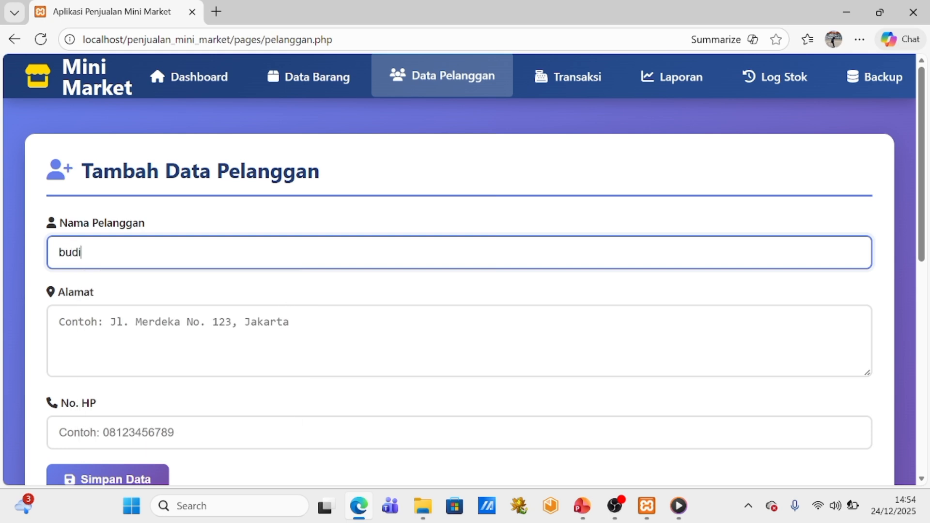
{"action": "key", "text": "Tab"}
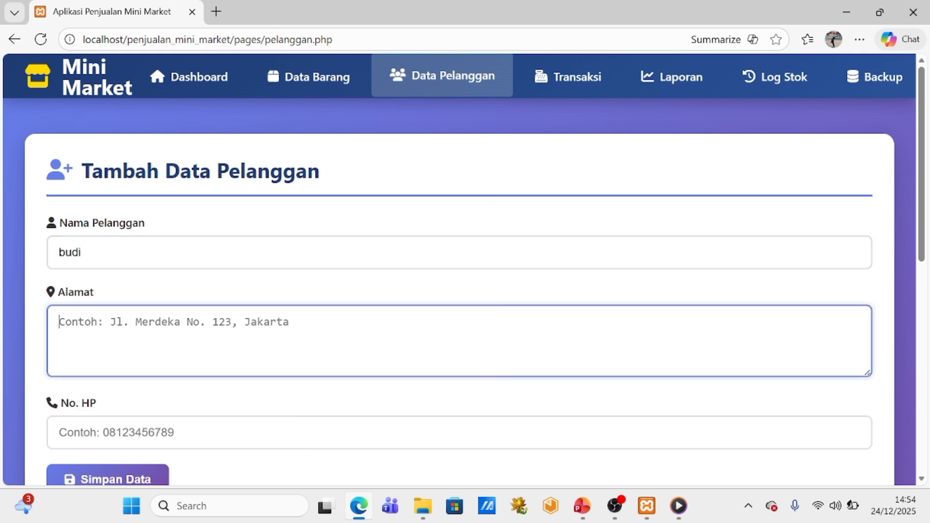
{"action": "scroll", "coordinate": [293, 290], "scroll_direction": "down", "scroll_amount": 2}
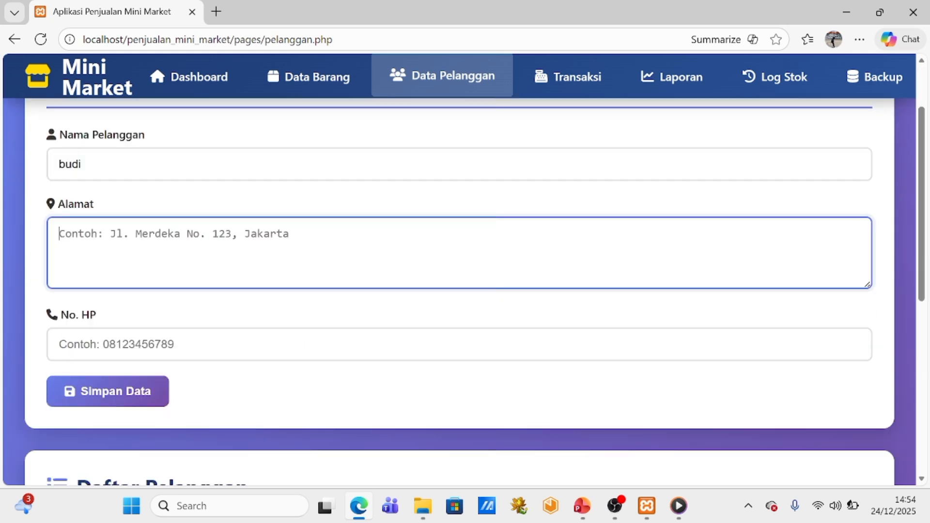
{"action": "type", "text": "jL"}
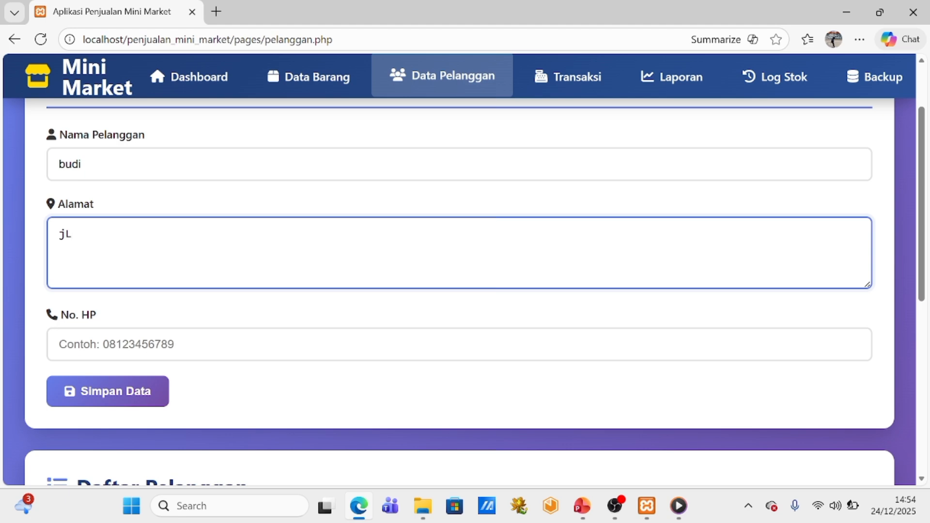
{"action": "type", "text": " jakarta"}
Step: Enter the customer's phone number and save the new customer record
{"action": "scroll", "coordinate": [460, 291], "scroll_direction": "down", "scroll_amount": 1}
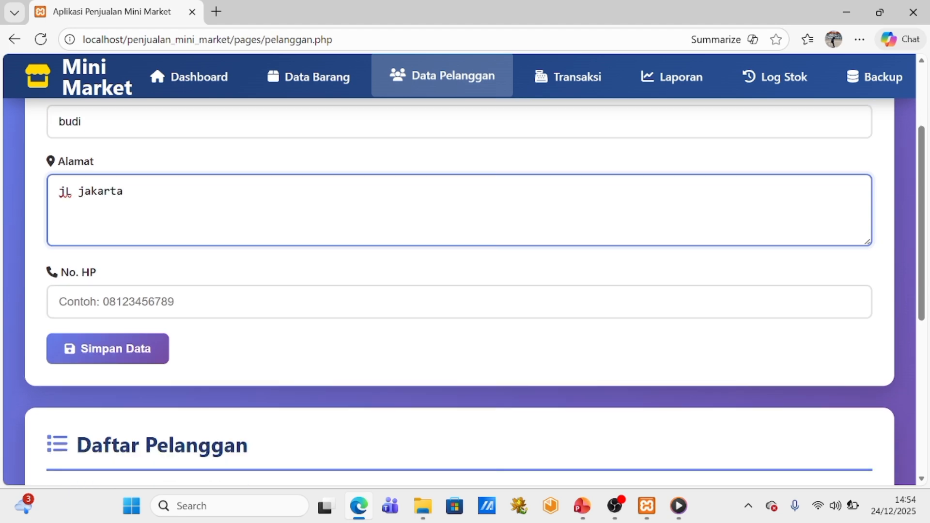
{"action": "left_click", "coordinate": [242, 295]}
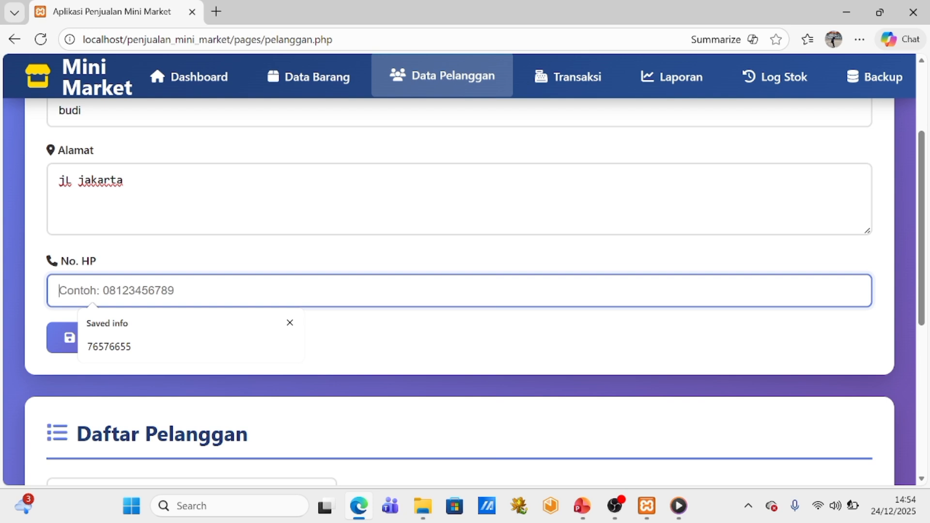
{"action": "type", "text": "0822"}
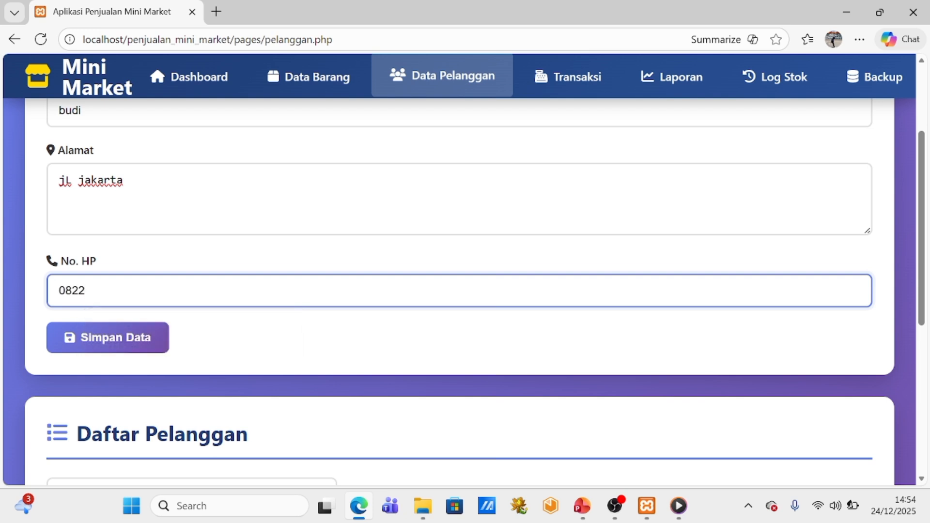
{"action": "type", "text": "8982"}
{"action": "scroll", "coordinate": [459, 291], "scroll_direction": "down", "scroll_amount": 1}
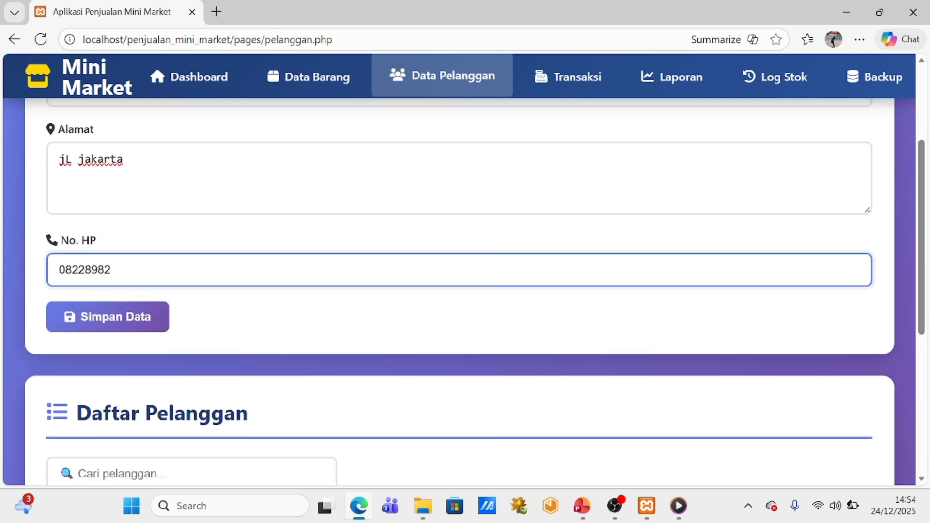
{"action": "left_click", "coordinate": [163, 304]}
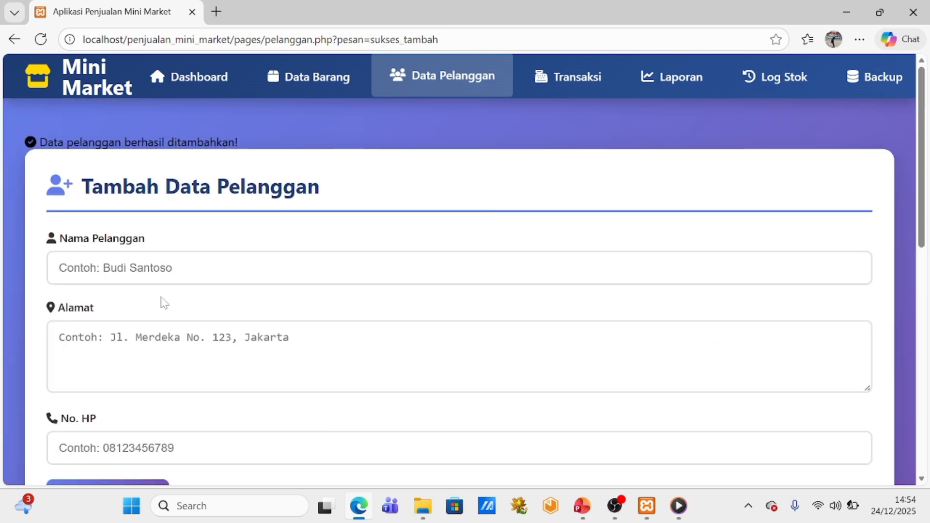
Step: Open the newly added customer's record for editing and replace the city in the address
{"action": "scroll", "coordinate": [163, 303], "scroll_direction": "down", "scroll_amount": 7}
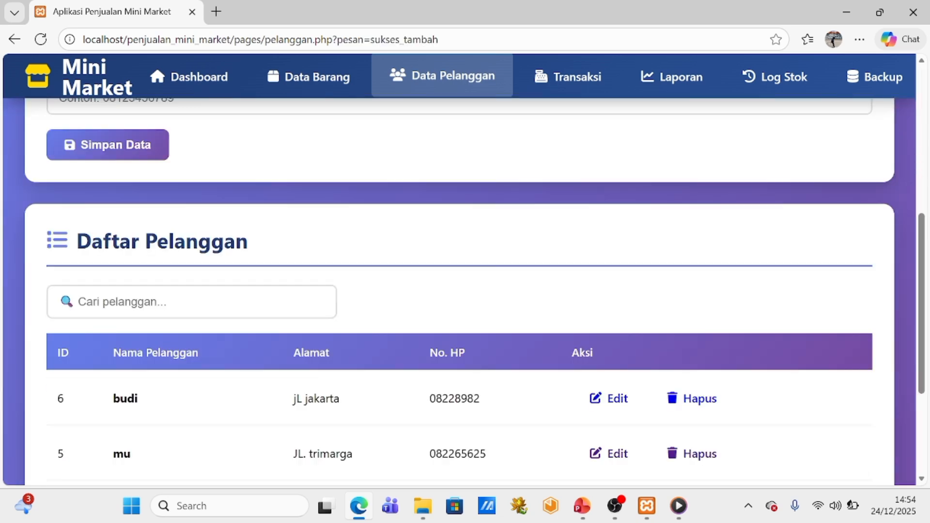
{"action": "scroll", "coordinate": [163, 303], "scroll_direction": "down", "scroll_amount": 2}
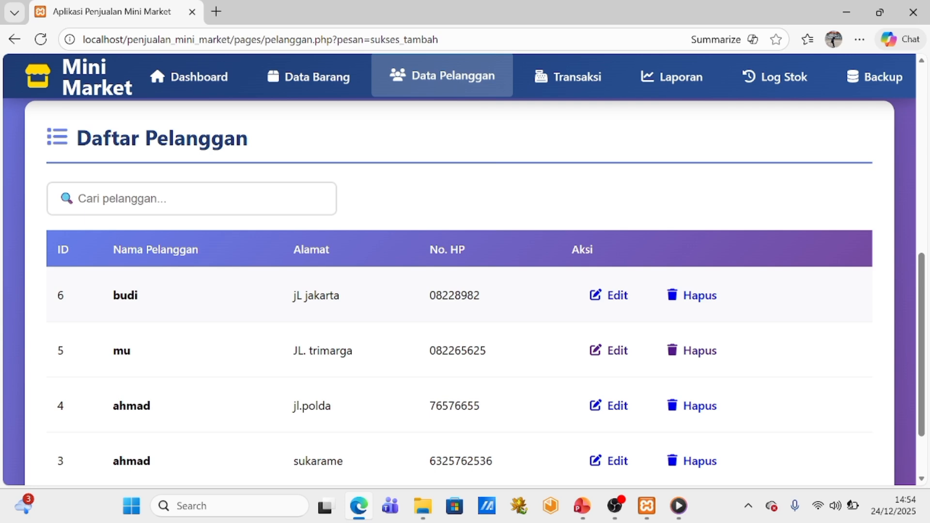
{"action": "left_click", "coordinate": [611, 302]}
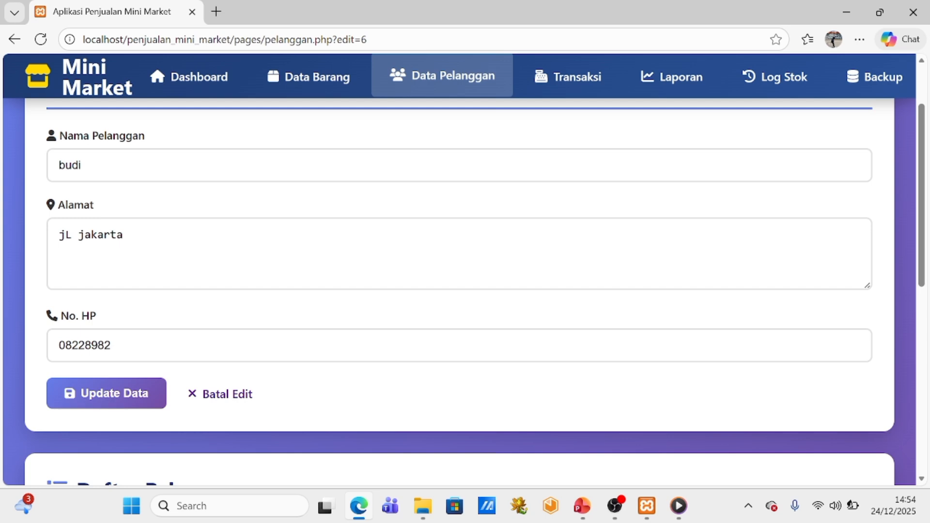
{"action": "left_click", "coordinate": [124, 235]}
{"action": "key", "text": "BackSpace"}
{"action": "key", "text": "BackSpace"}
{"action": "key", "text": "BackSpace"}
{"action": "key", "text": "BackSpace"}
{"action": "key", "text": "BackSpace"}
{"action": "key", "text": "BackSpace"}
{"action": "key", "text": "BackSpace"}
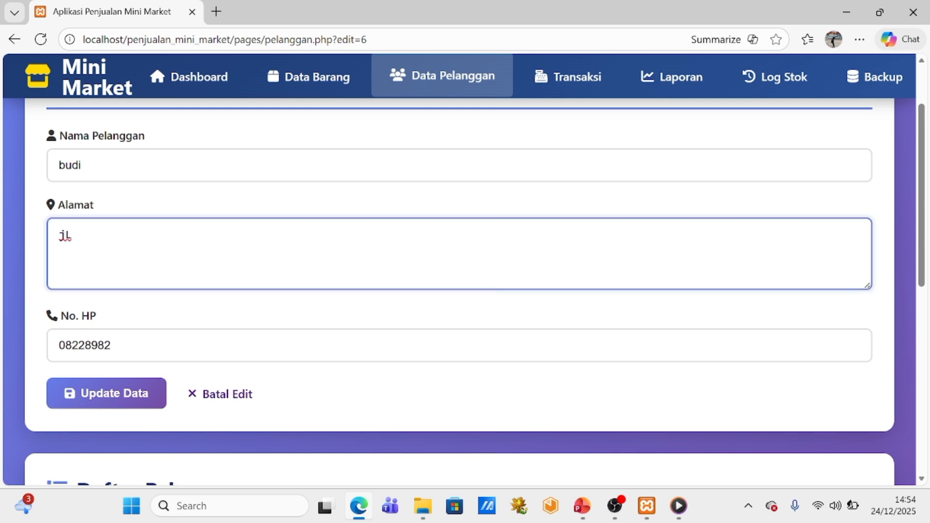
{"action": "type", "text": "plg"}
{"action": "scroll", "coordinate": [465, 291], "scroll_direction": "down", "scroll_amount": 1}
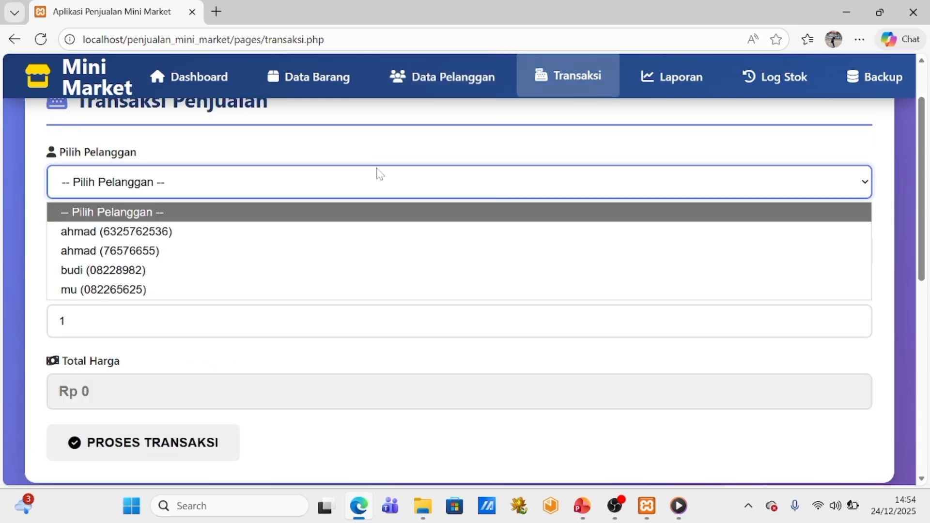
Step: Record a sales transaction of 9 pcs of the Rp 10.000 indomie for the newly added customer
{"action": "left_click", "coordinate": [258, 225]}
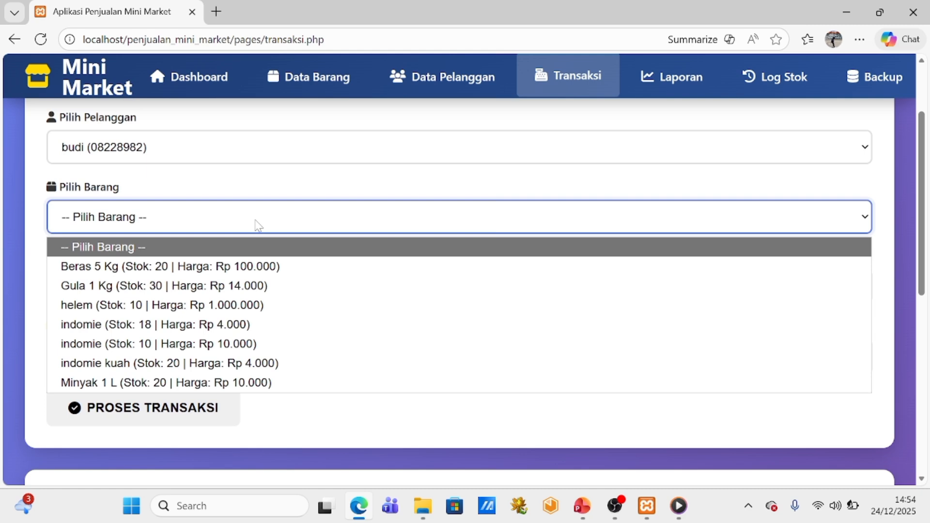
{"action": "scroll", "coordinate": [257, 224], "scroll_direction": "down", "scroll_amount": 4}
{"action": "left_click", "coordinate": [188, 195]}
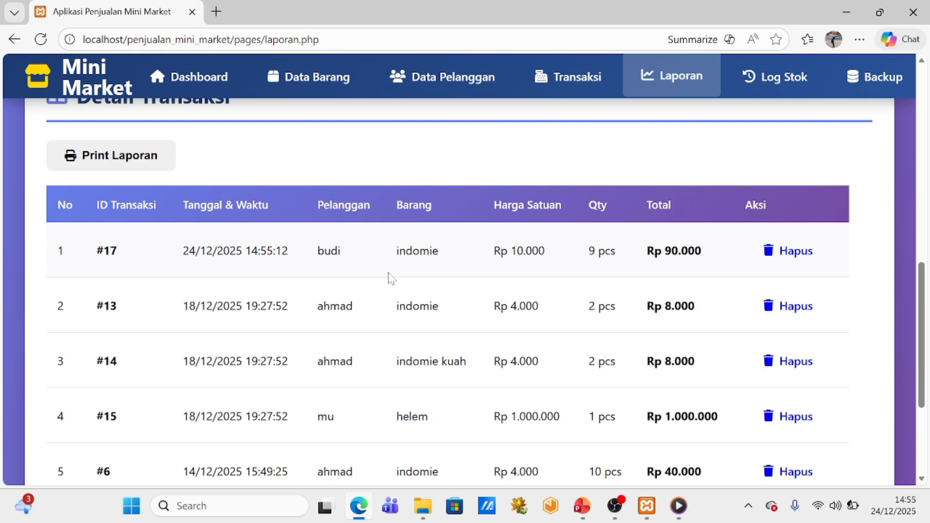
Step: Delete the 24/12/2025 transaction of 9 pcs of indomie from the sales report's transaction details
{"action": "scroll", "coordinate": [581, 228], "scroll_direction": "down", "scroll_amount": 2}
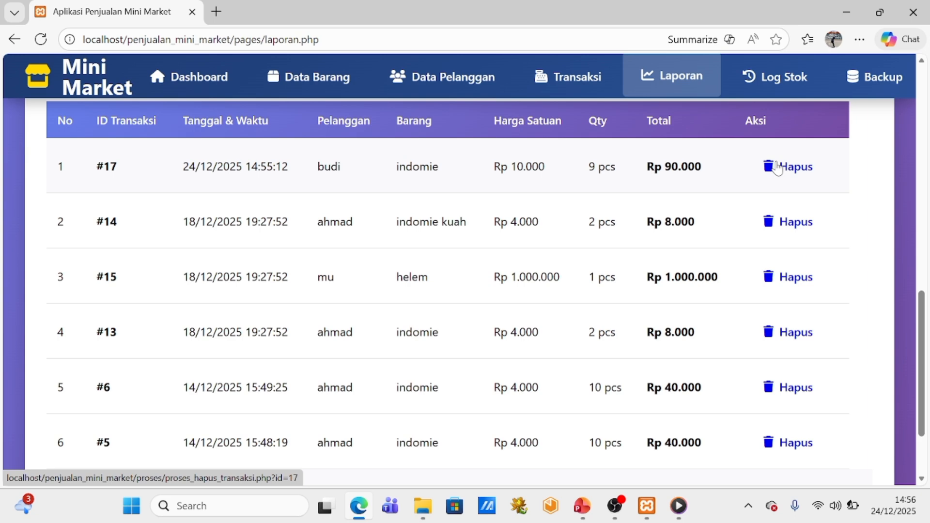
{"action": "left_click", "coordinate": [776, 167]}
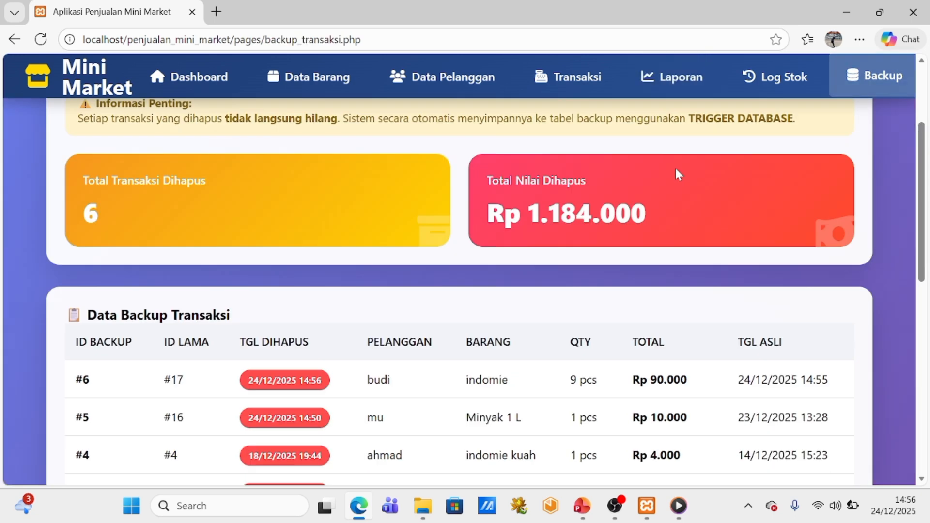